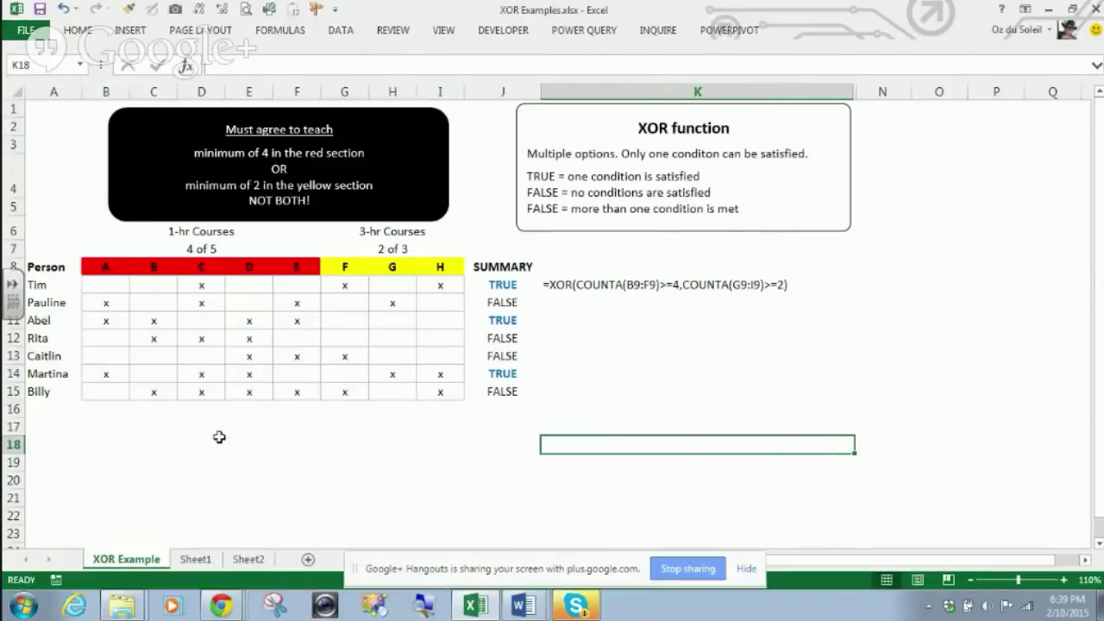
- Review the people in A9:A15, the row 9 course marks, the NOT BOTH rule and the summary formula in J9
click(60, 287)
drag(61, 286, 43, 395)
click(150, 446)
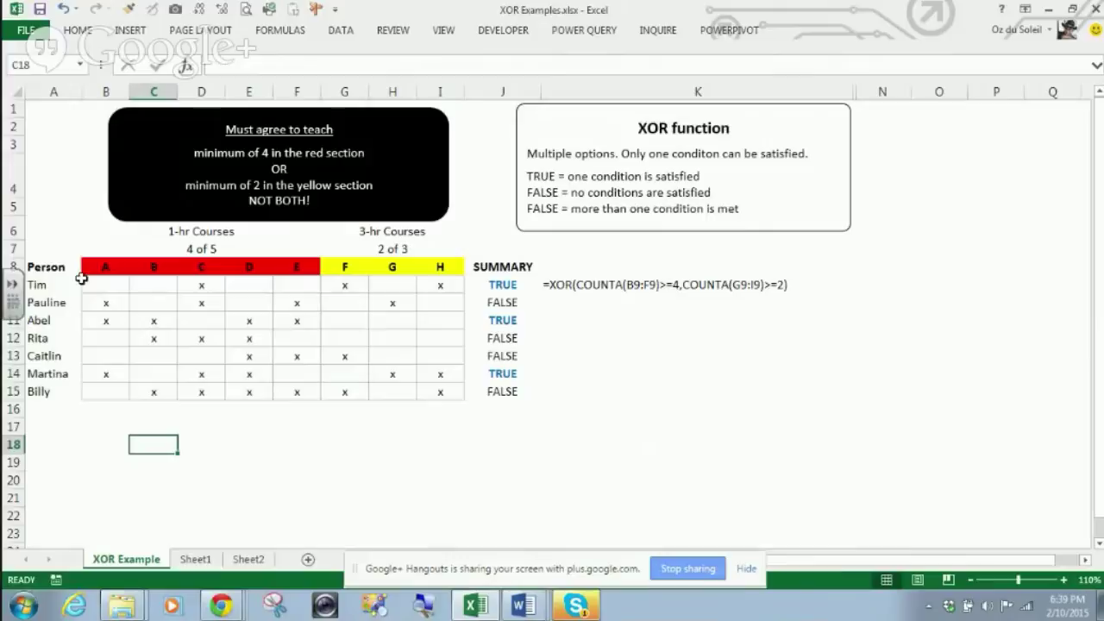
drag(99, 285, 445, 284)
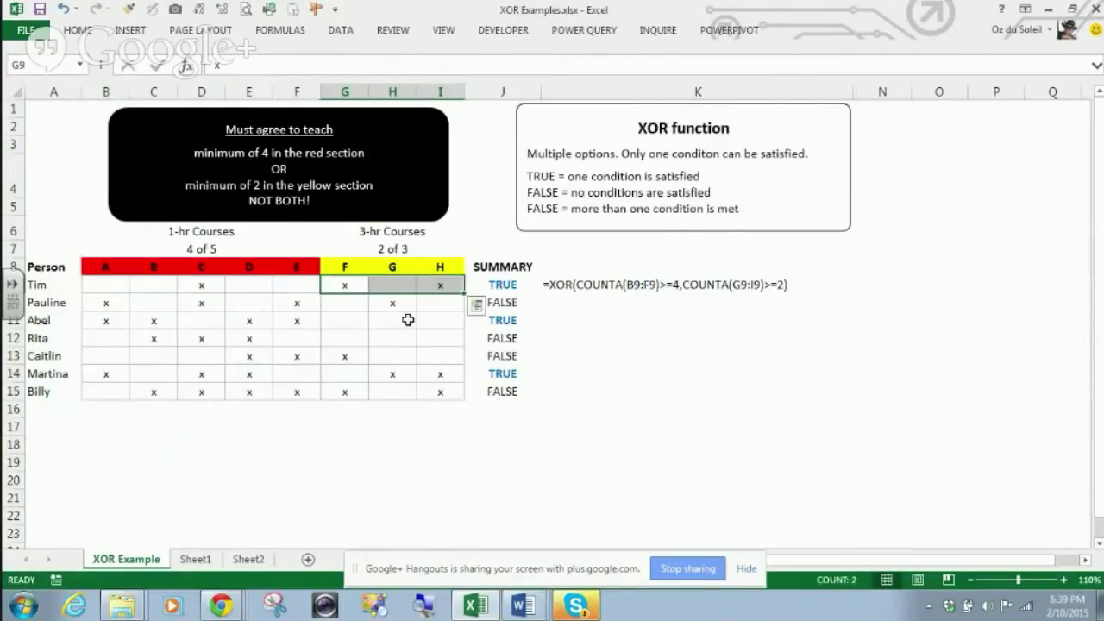
click(400, 477)
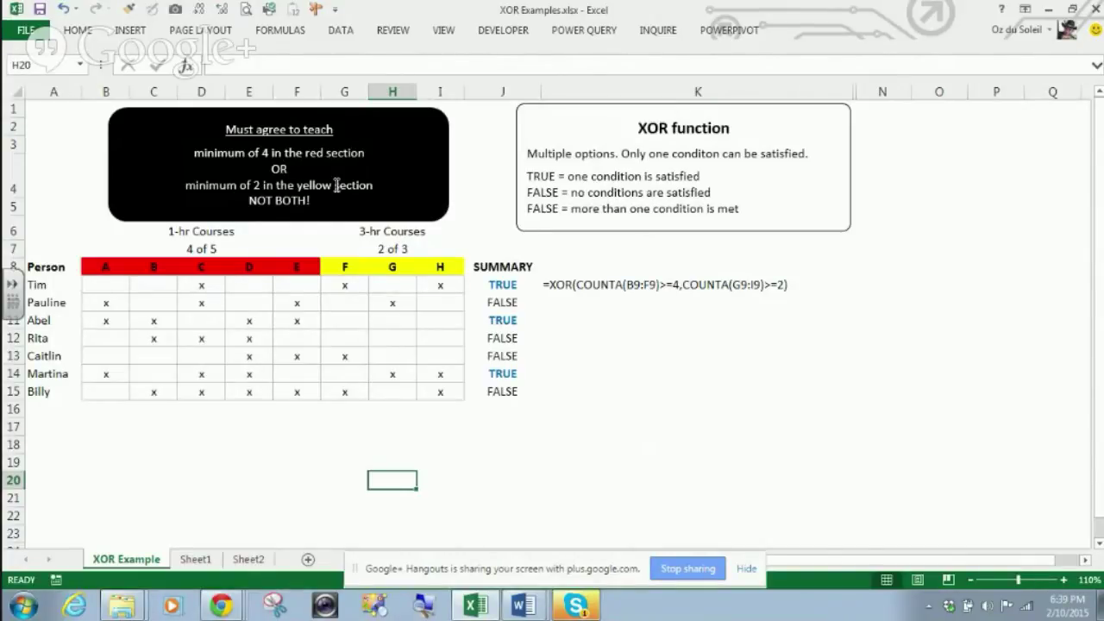
drag(244, 200, 332, 201)
click(405, 462)
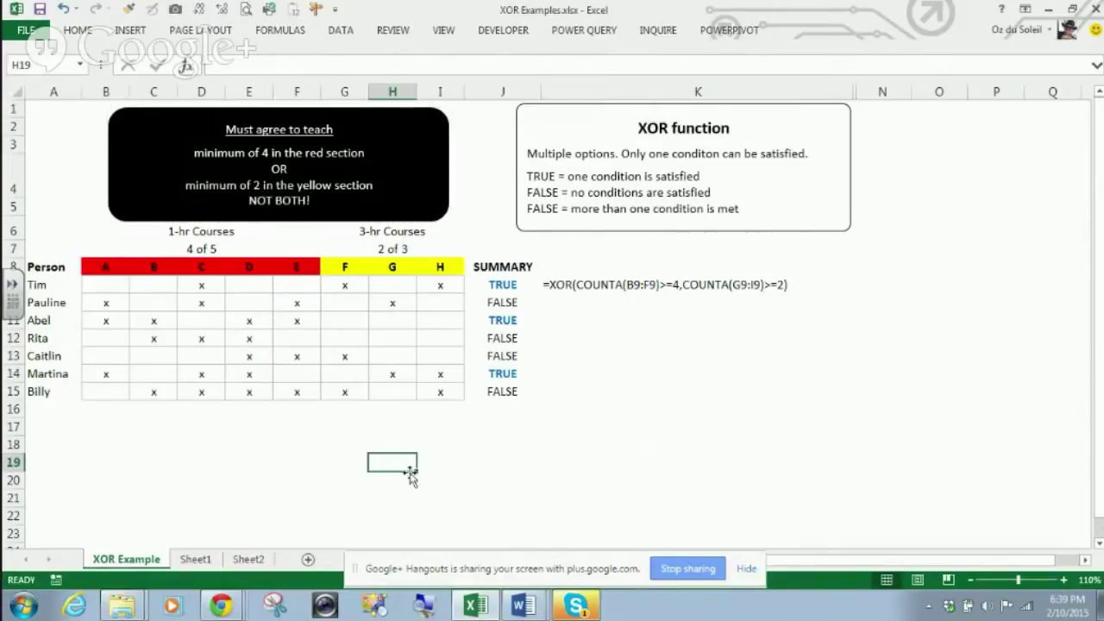
click(498, 285)
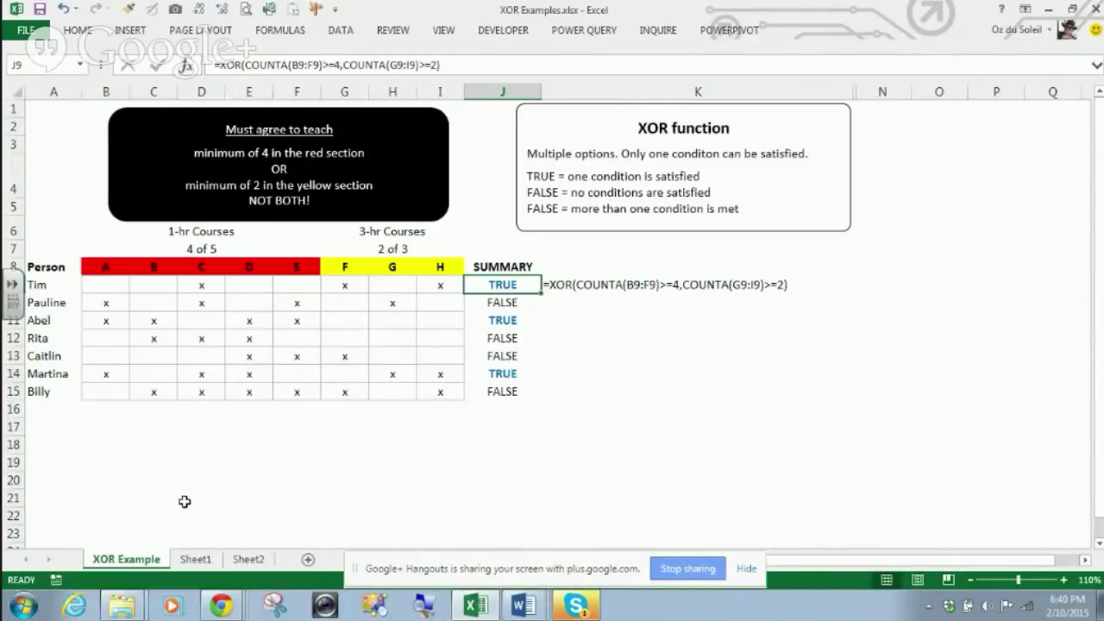
- Fill B9:E9 with x marks so row 9 has four red-section courses, and check the summary in J9
click(106, 284)
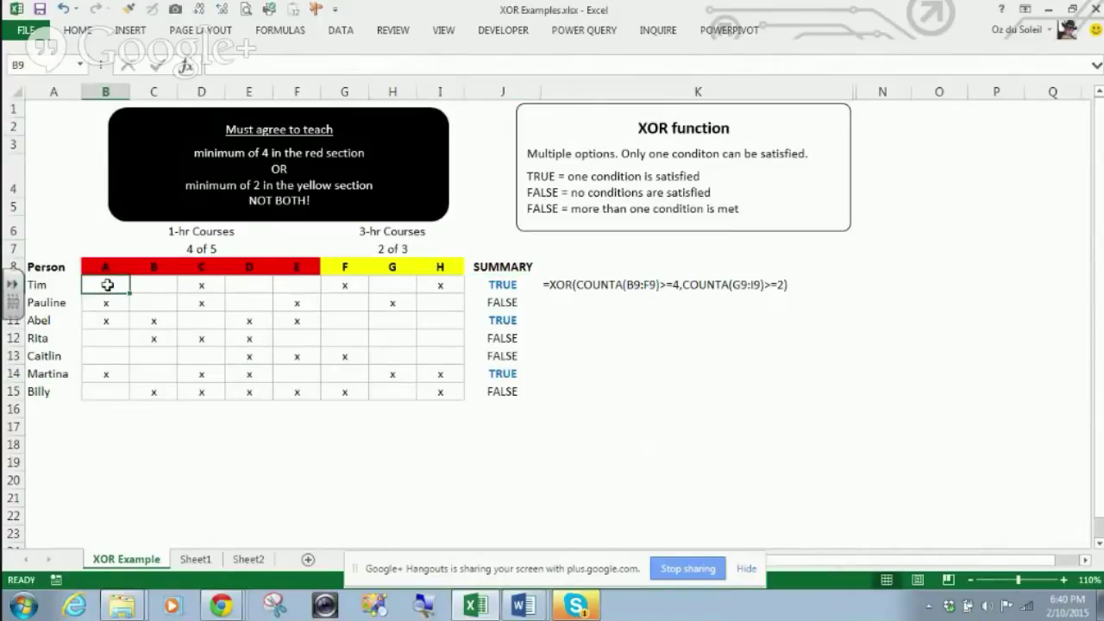
key(Right)
text(x)
key(Right)
text(x)
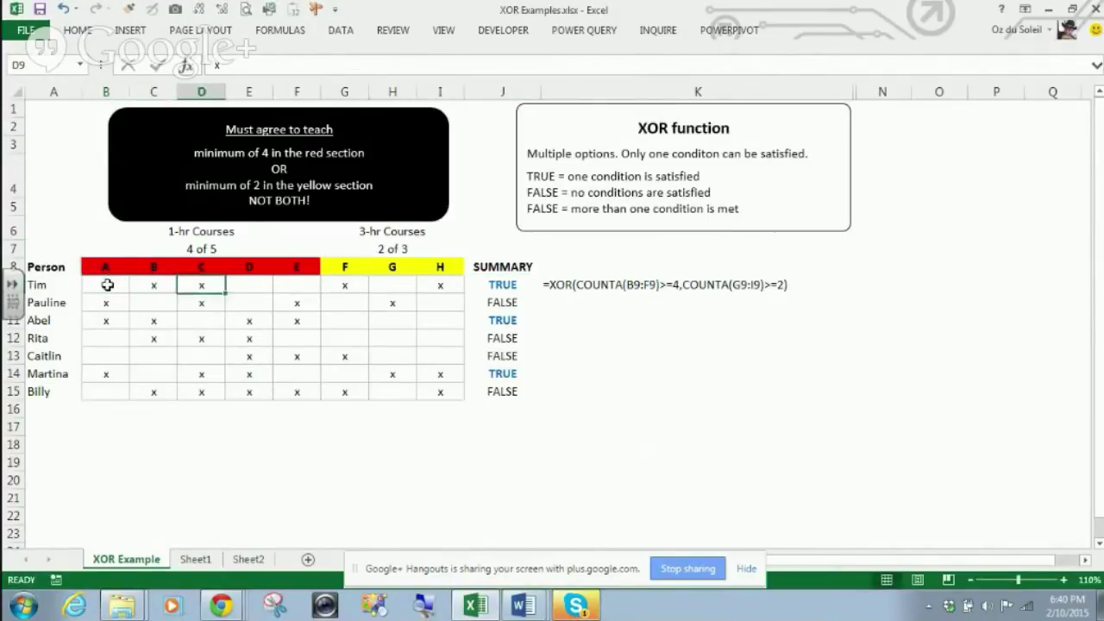
key(Right)
text(x)
key(Right)
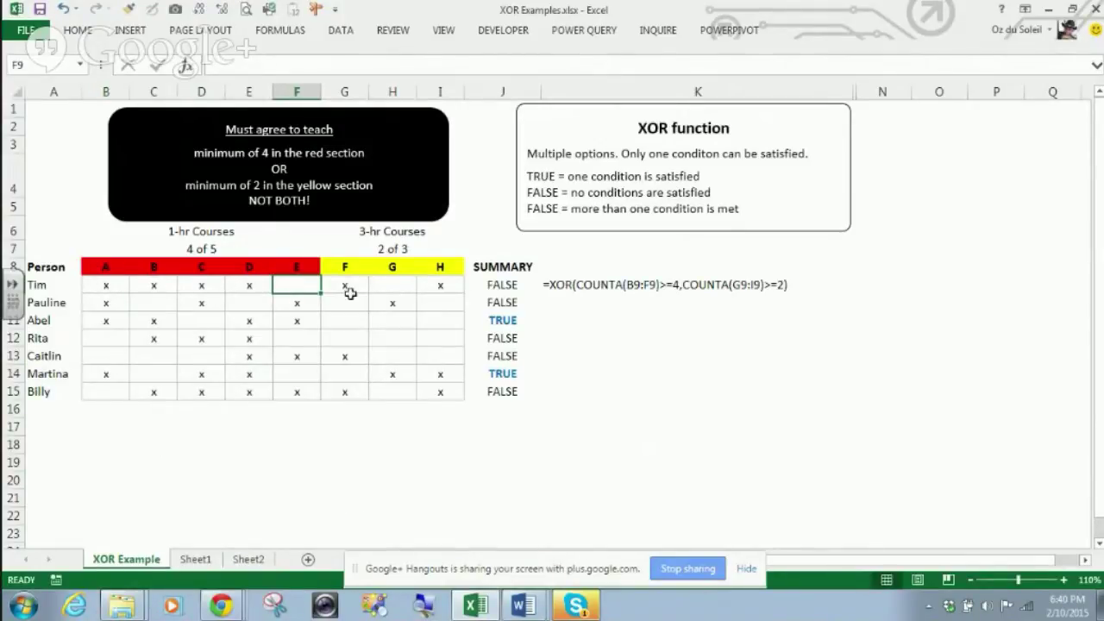
click(500, 285)
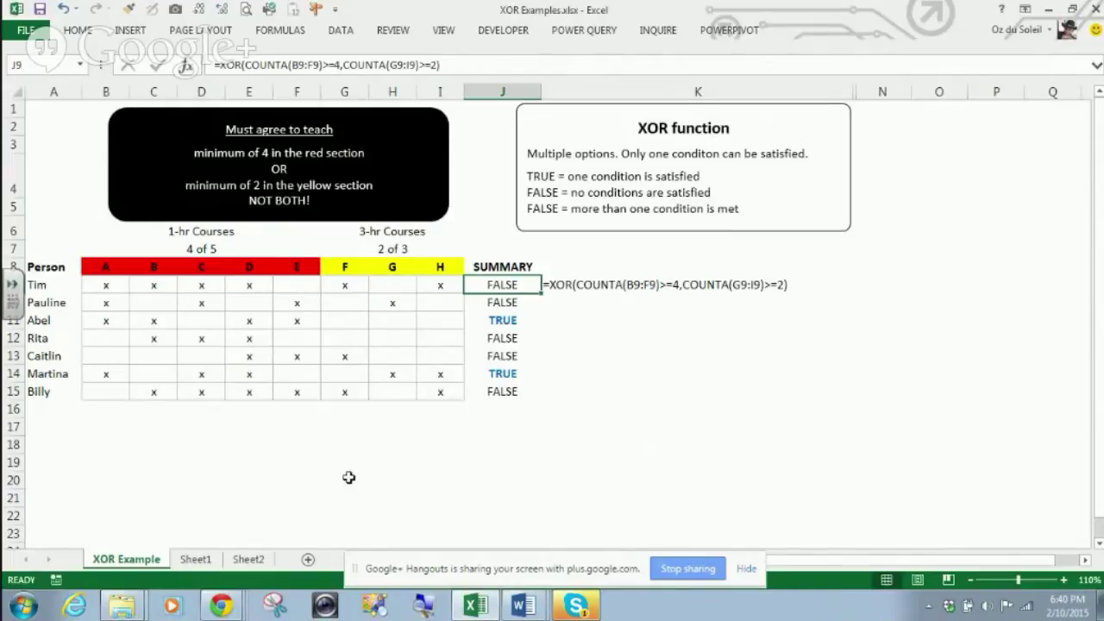
- Clear the x marks from B9, C9 and D9, leaving the mark in E9
click(119, 288)
key(Delete)
click(152, 286)
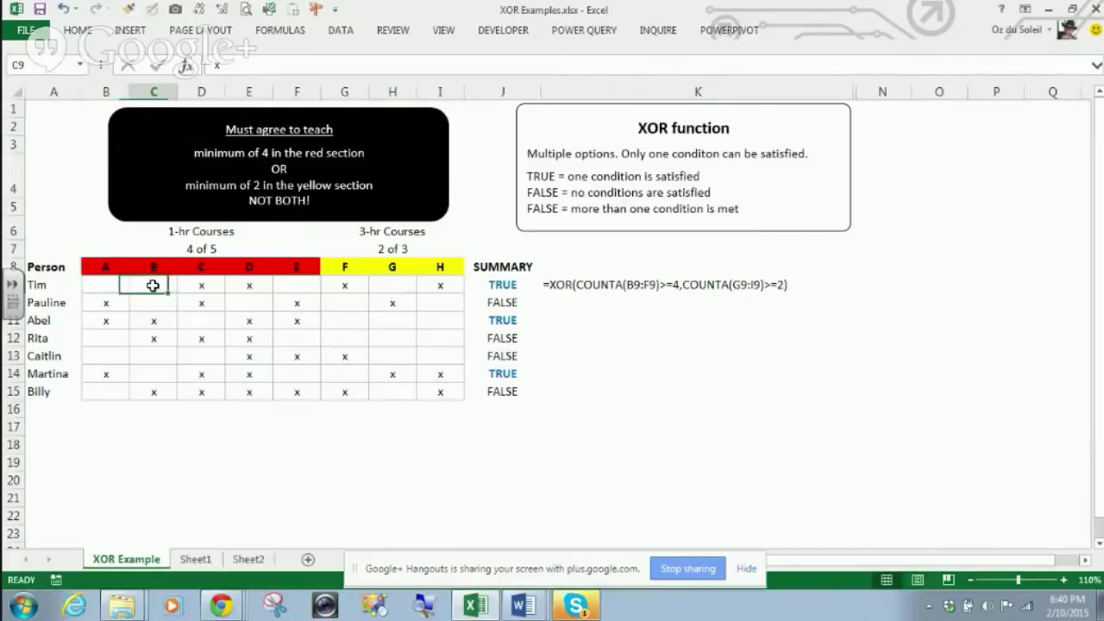
key(Delete)
click(207, 283)
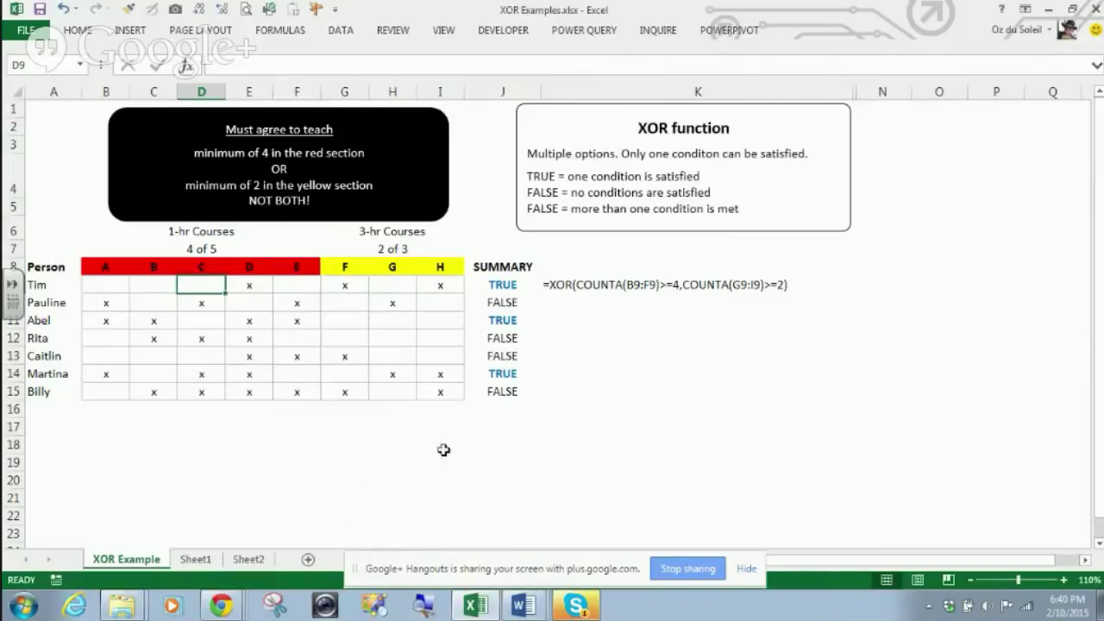
- Inspect the summary formulas in J12 and J15, and enter an x for course G in H13
click(492, 340)
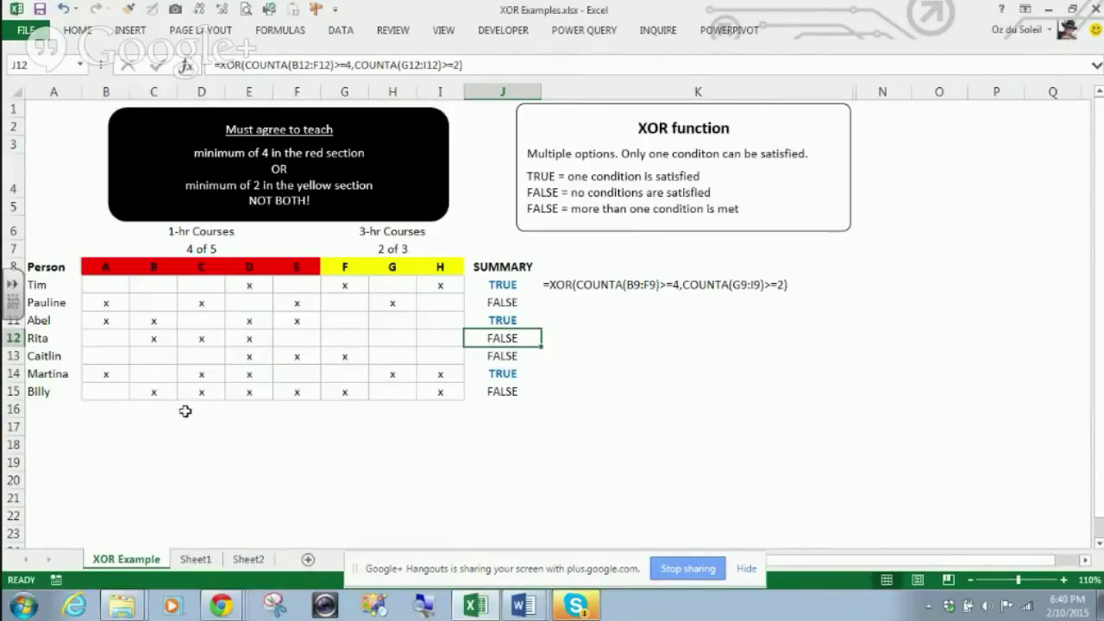
click(495, 392)
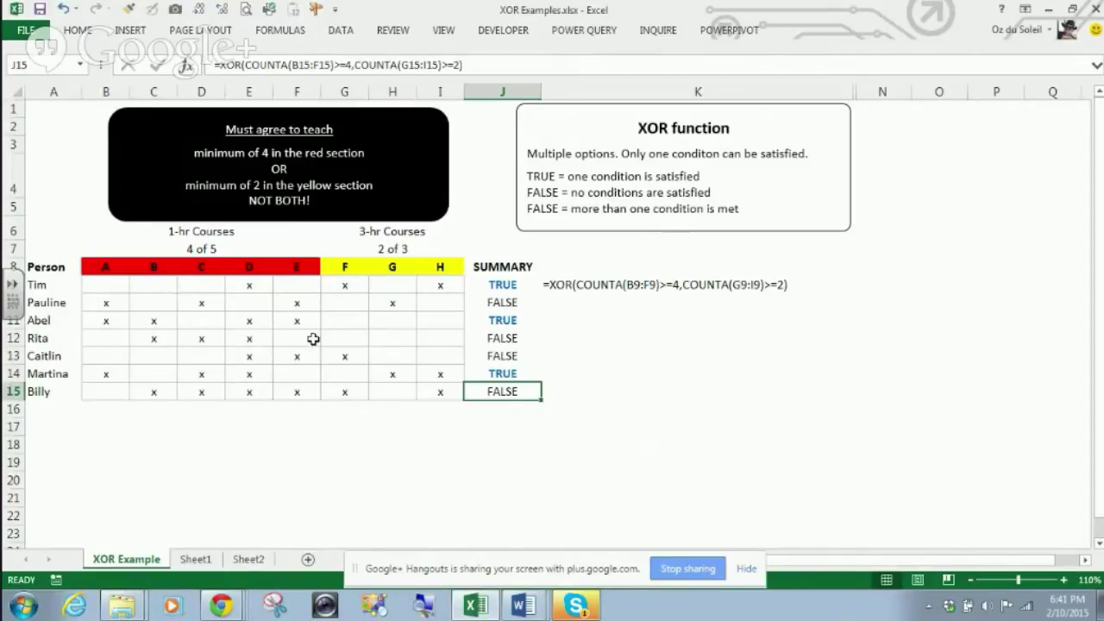
click(396, 359)
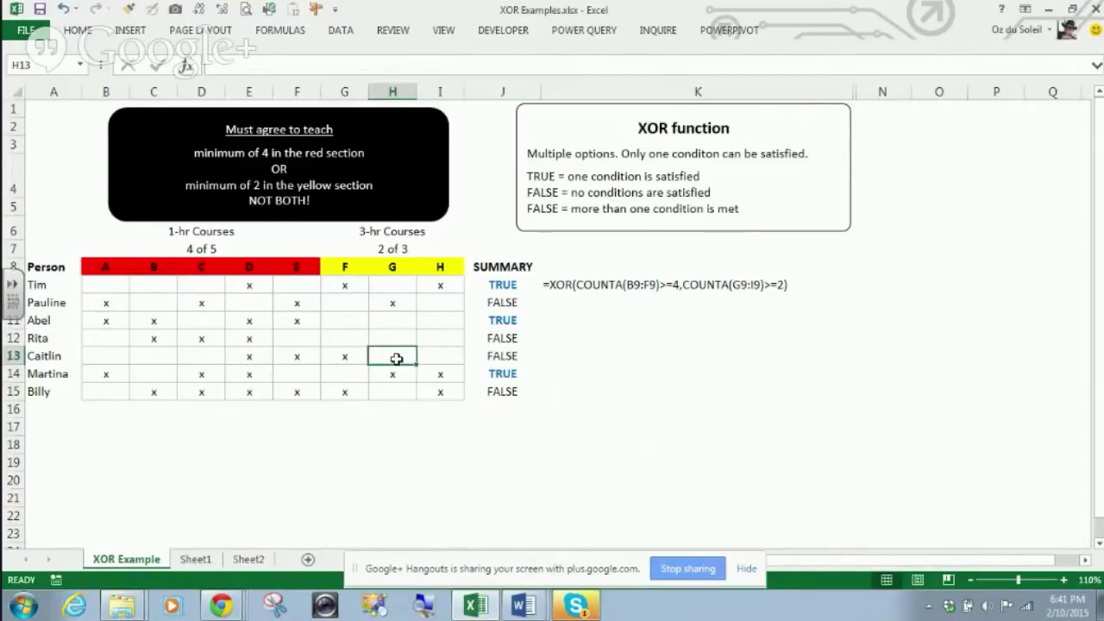
text(x)
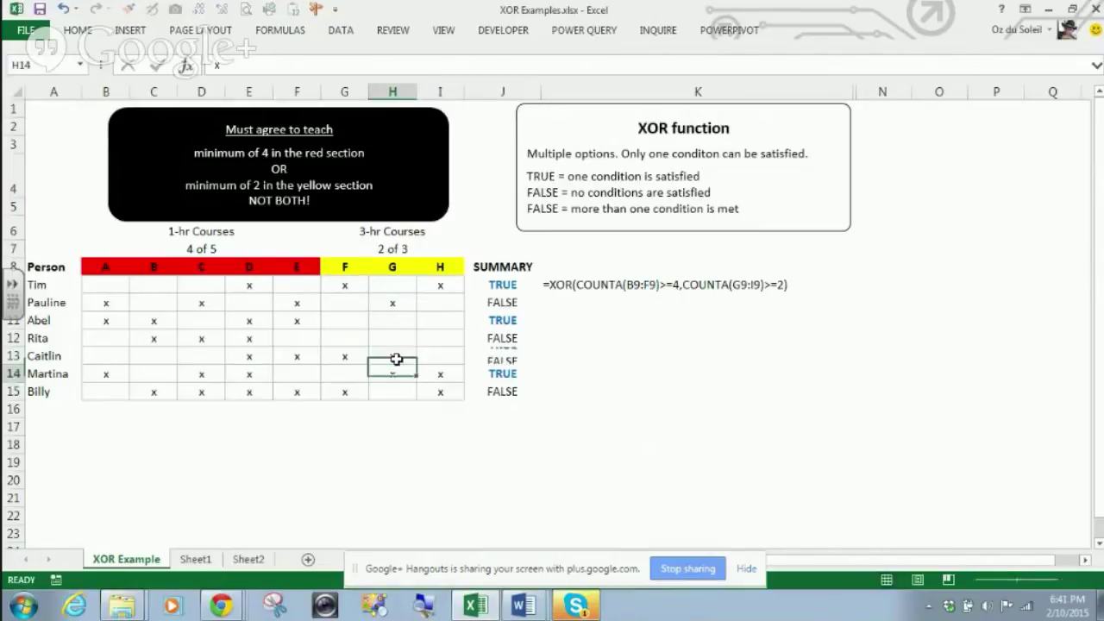
key(Return)
click(436, 497)
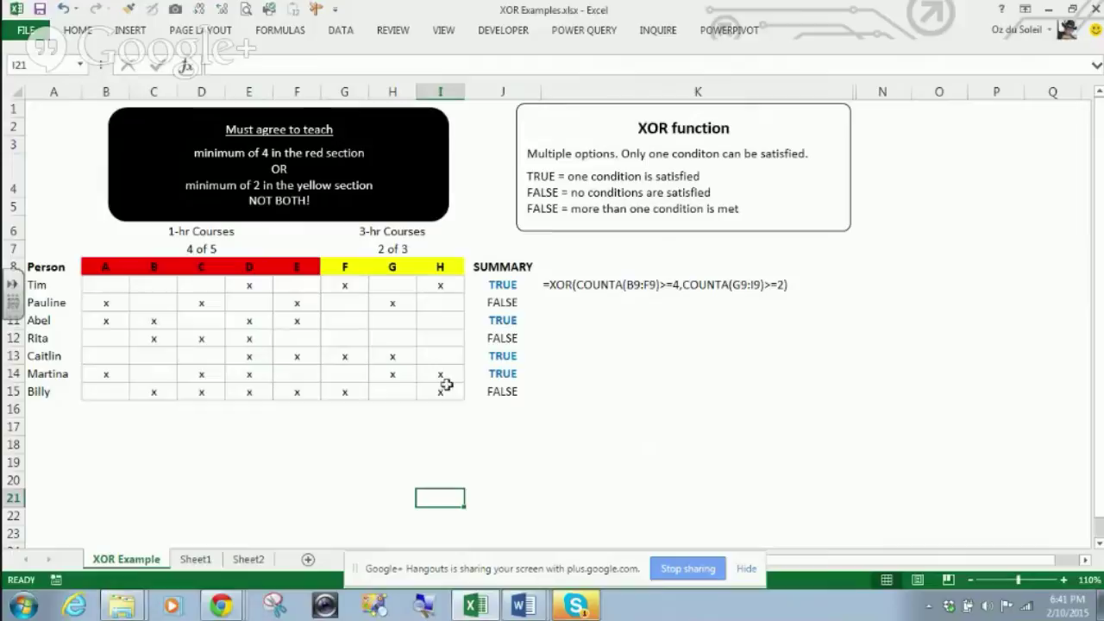
- Examine the FORMULATEXT formula in K9 and the XOR formula's COUNTA conditions in J9
click(555, 290)
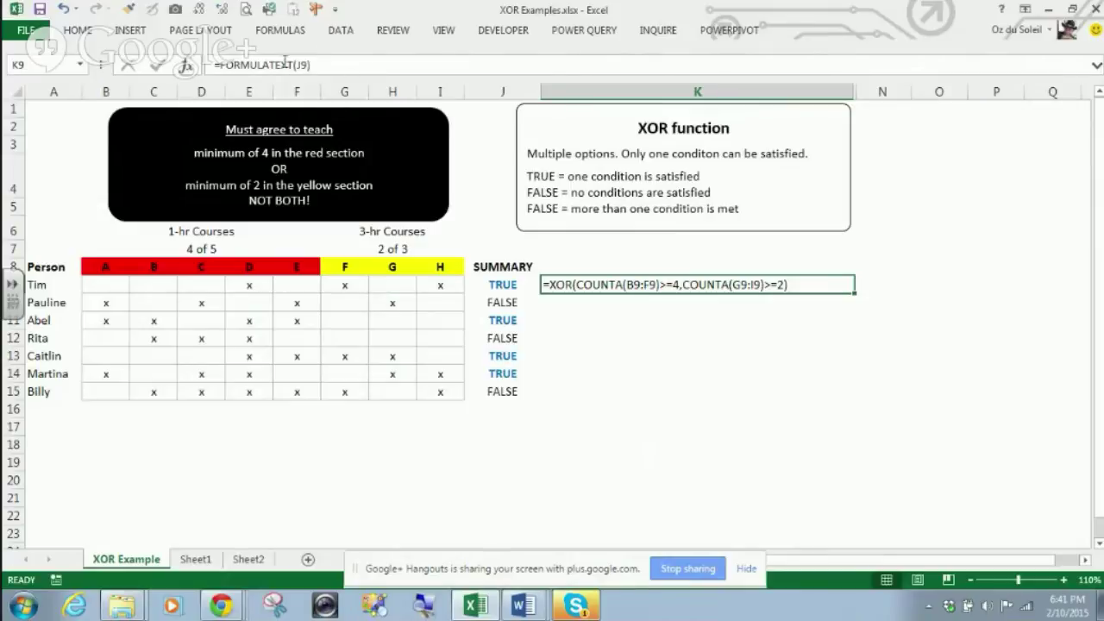
click(496, 284)
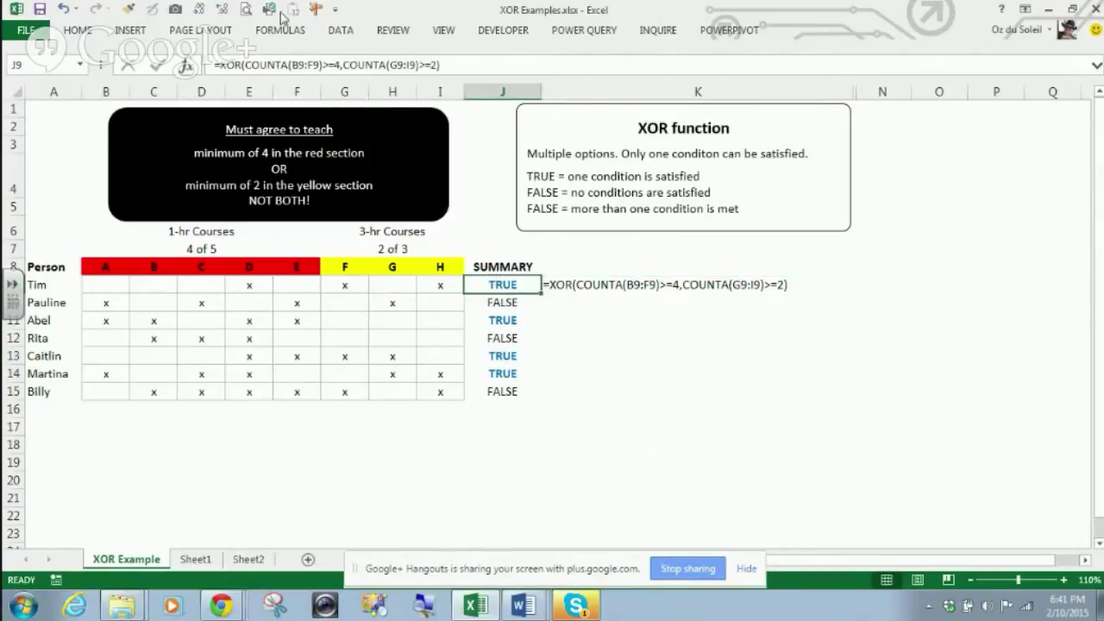
key(F2)
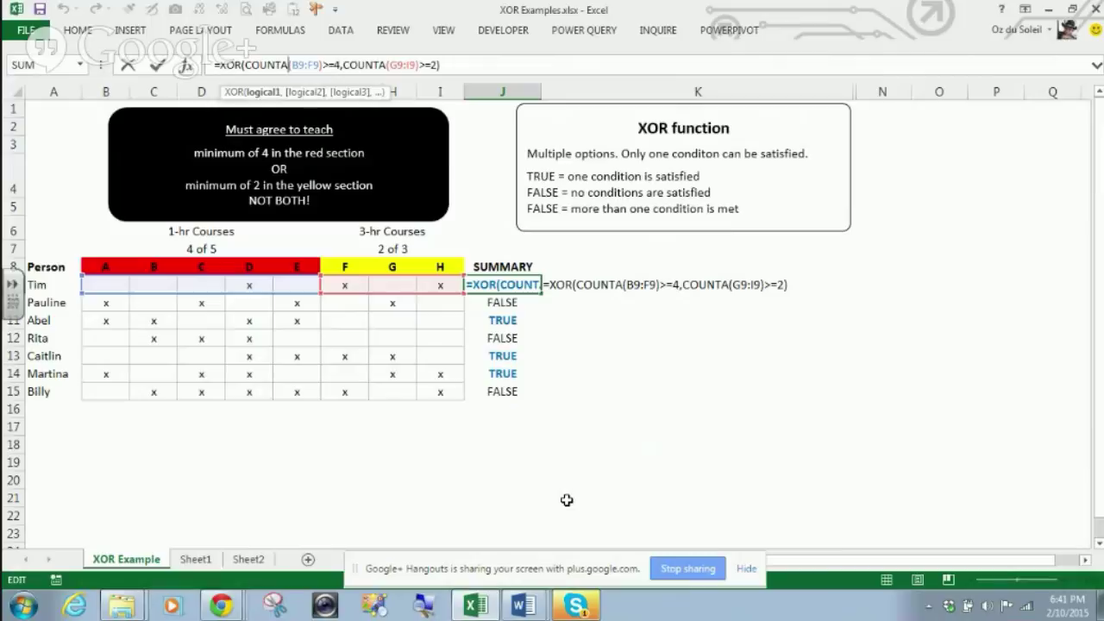
key(Return)
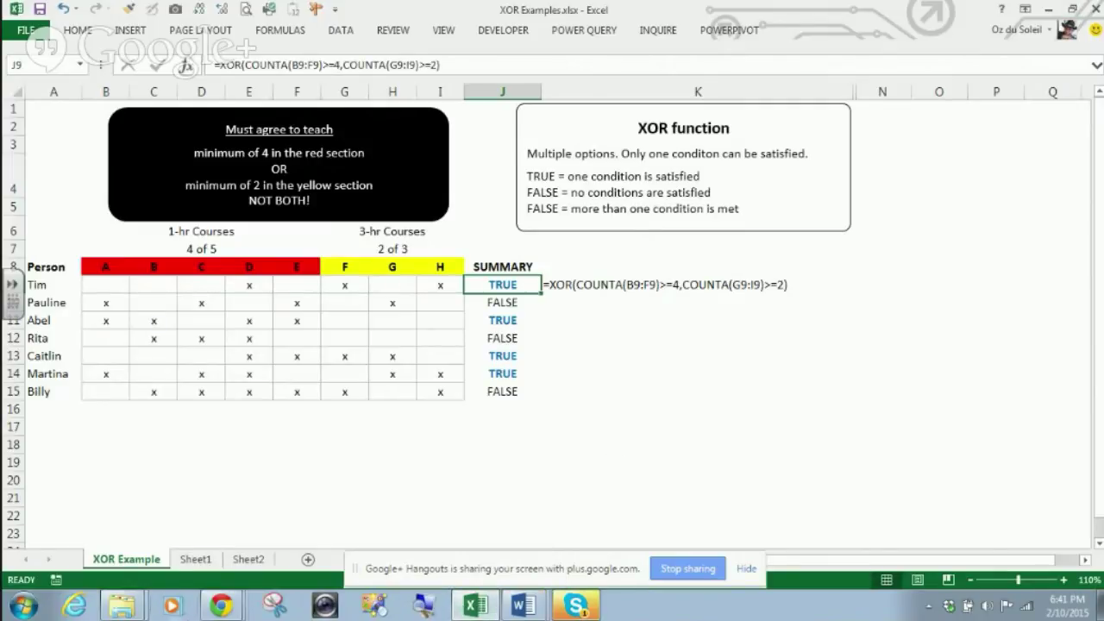
- Bring up the list of open Google Chrome windows
mouse_move(214, 609)
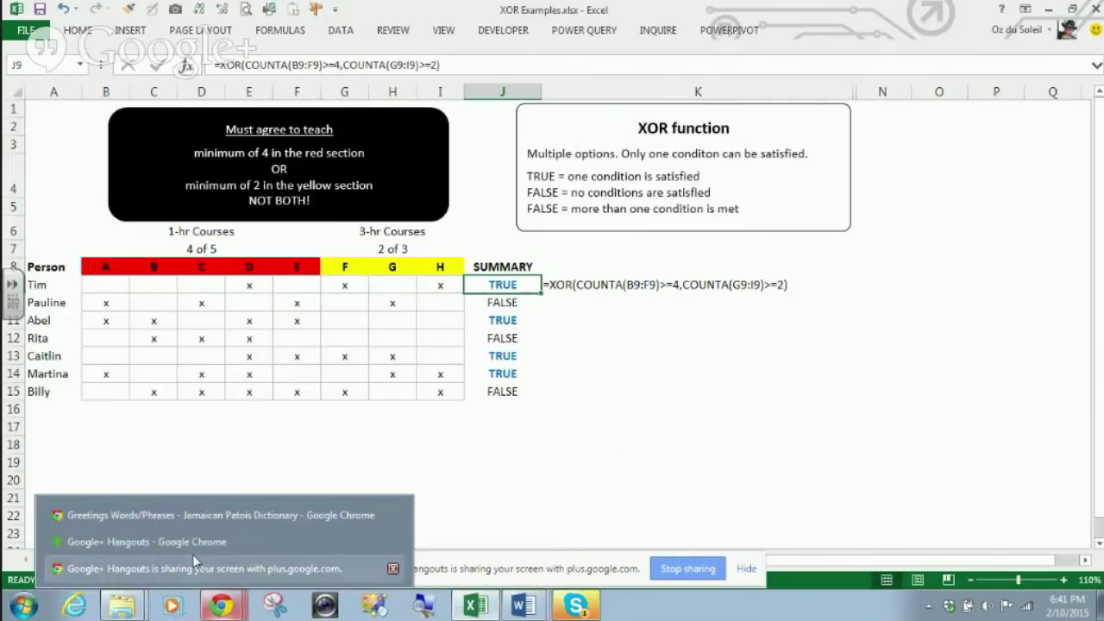